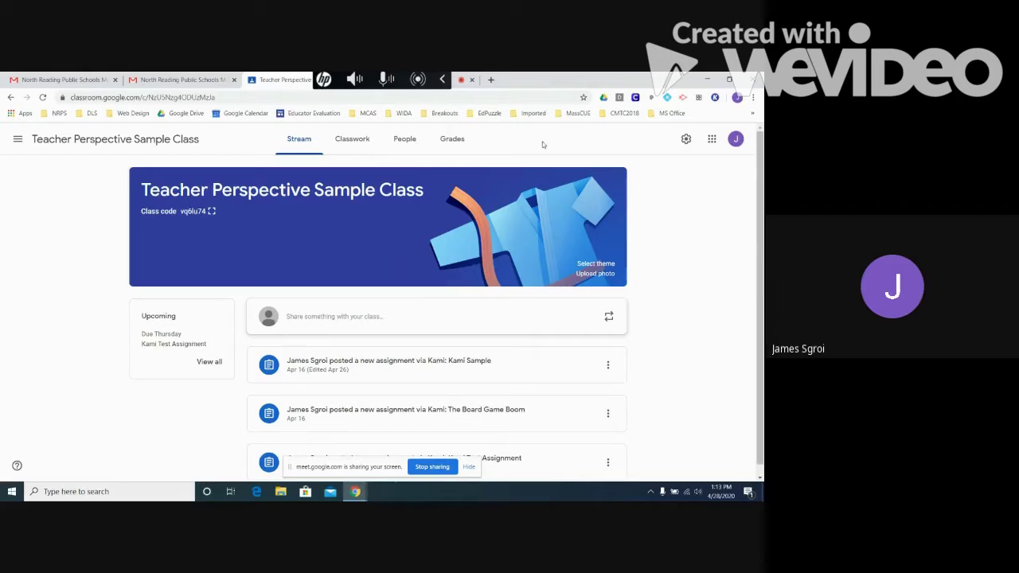
# - Open Class settings for the Teacher Perspective Sample Class using the gear icon
pyautogui.click(684, 145)
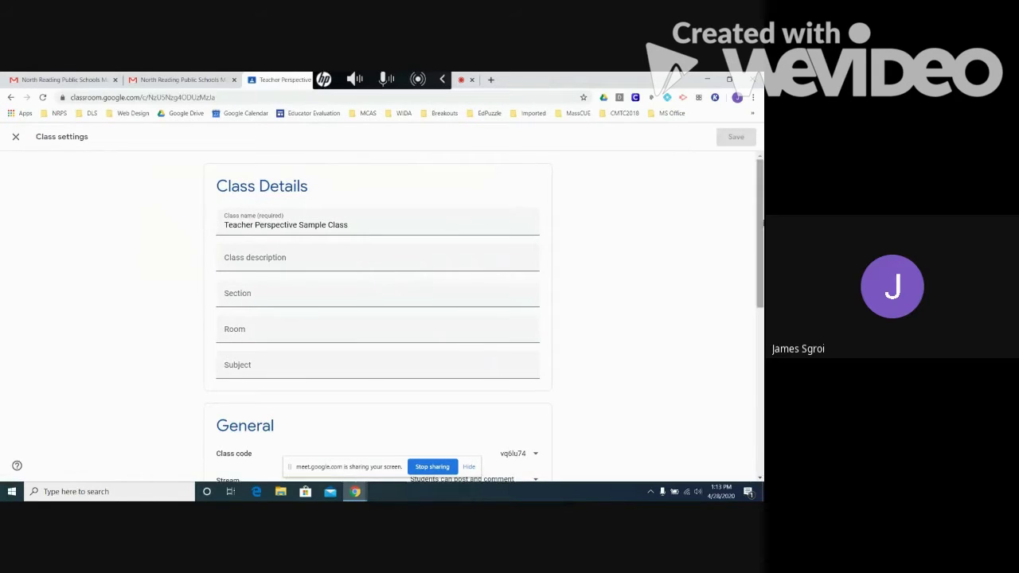
# - Confirm the Guardian summaries toggle under General is on, then close settings back to the Stream
pyautogui.moveTo(761, 194); pyautogui.dragTo(760, 316)
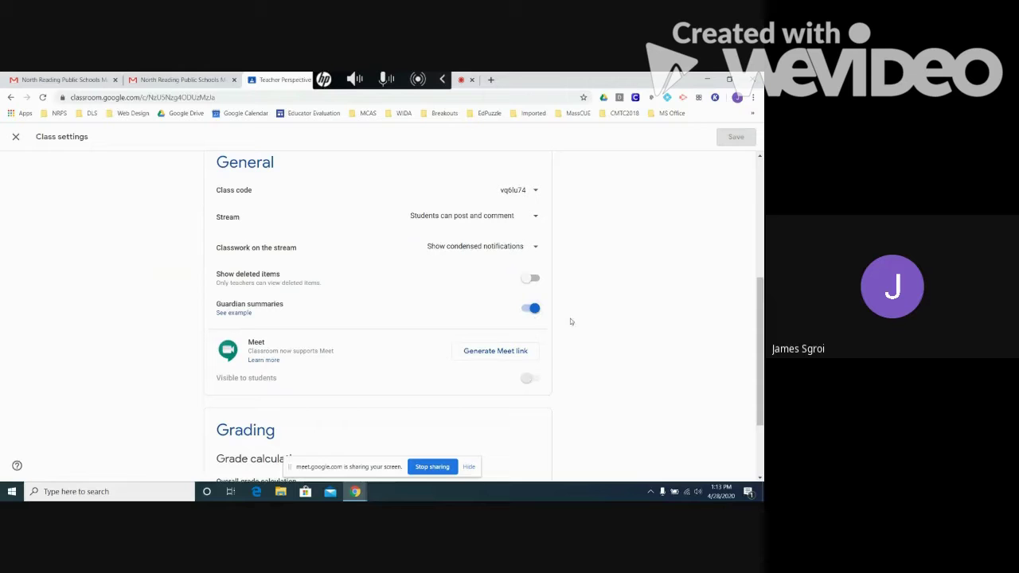
pyautogui.scroll(4, 761, 322)
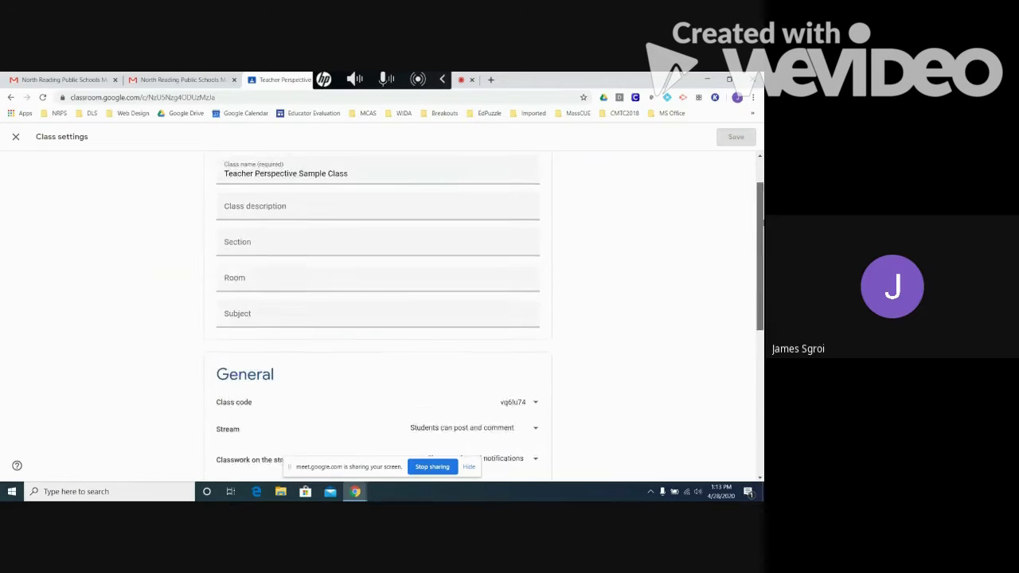
pyautogui.click(15, 136)
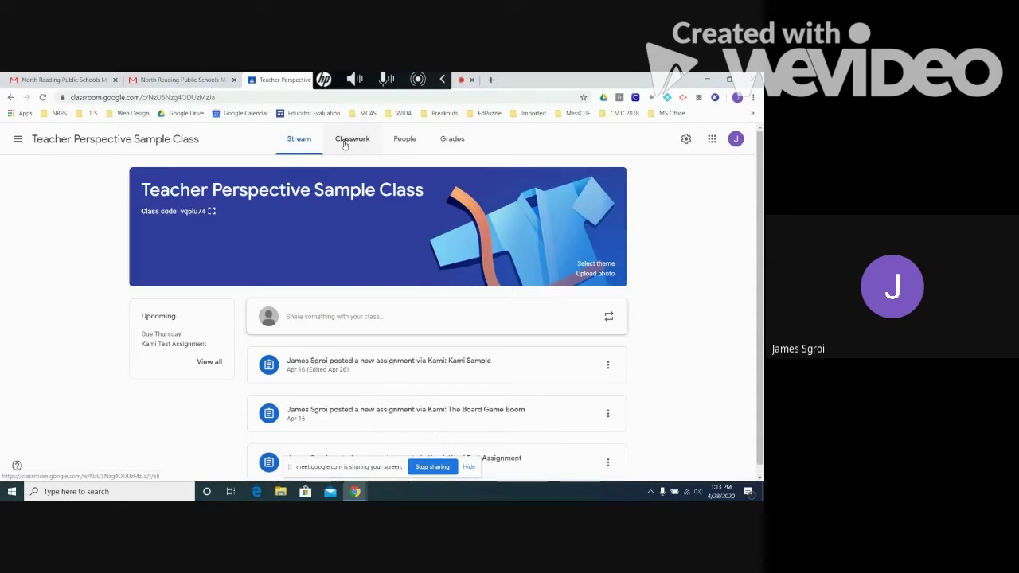
# - Open People, view the student's assignments page, and return to the People list
pyautogui.click(406, 143)
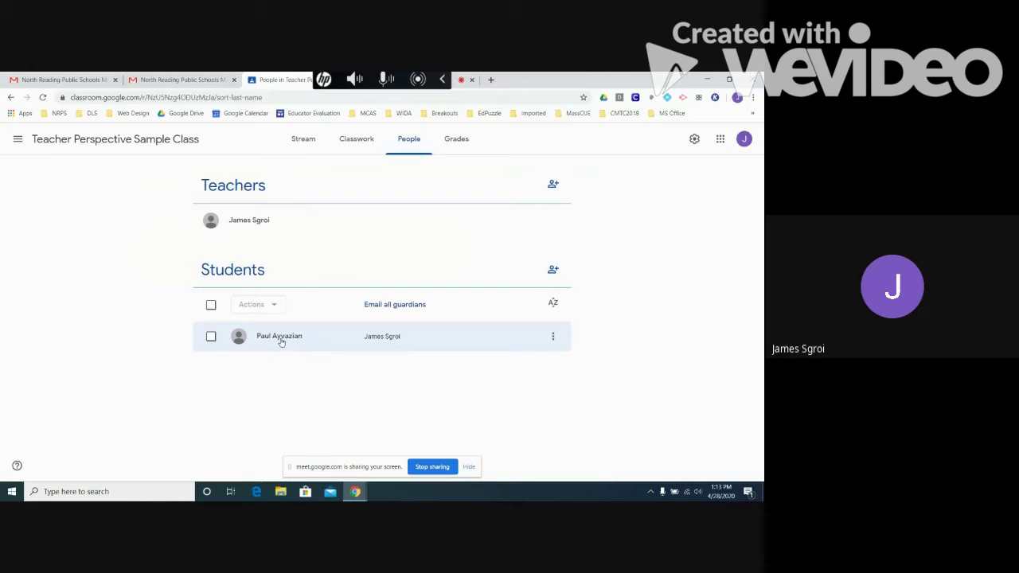
pyautogui.click(380, 337)
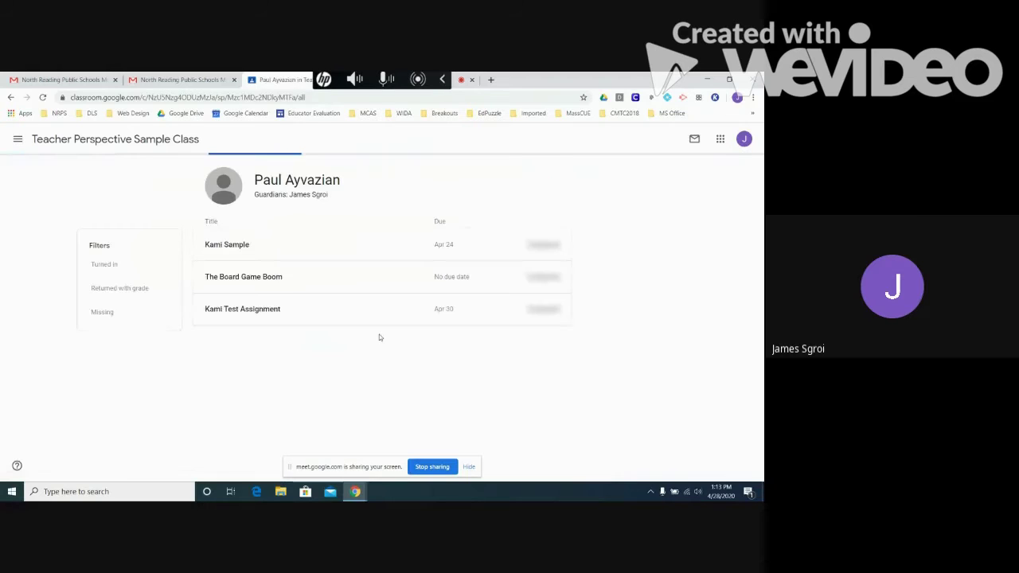
pyautogui.click(10, 97)
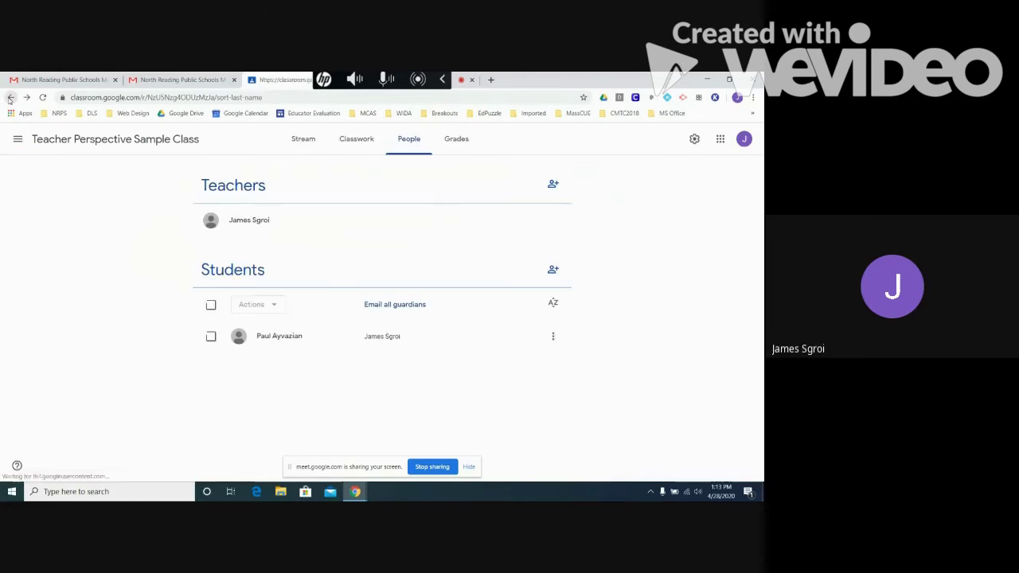
# - Invite the demo account as a student by searching its name in the directory
pyautogui.click(553, 270)
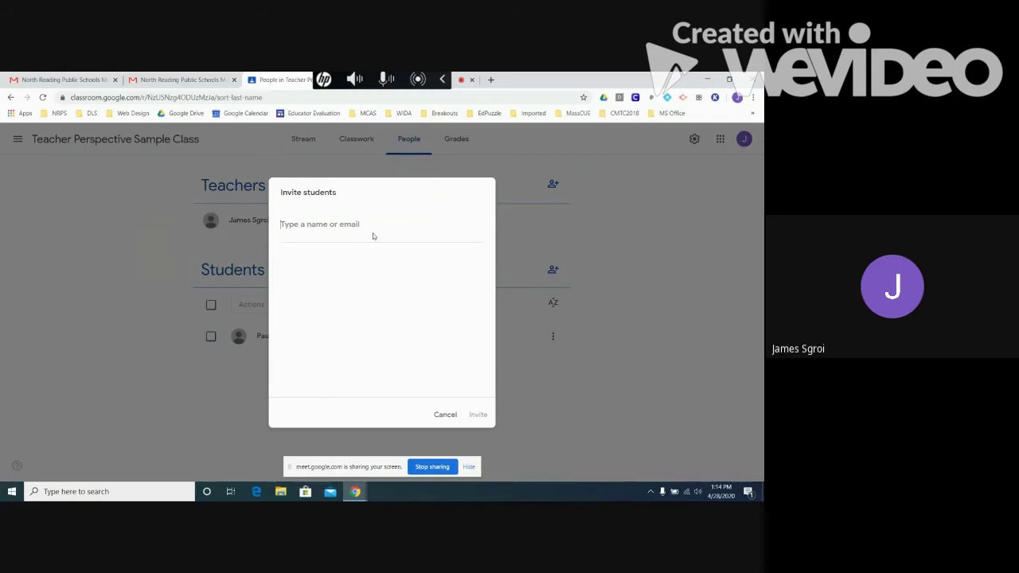
pyautogui.write('jsgroi')
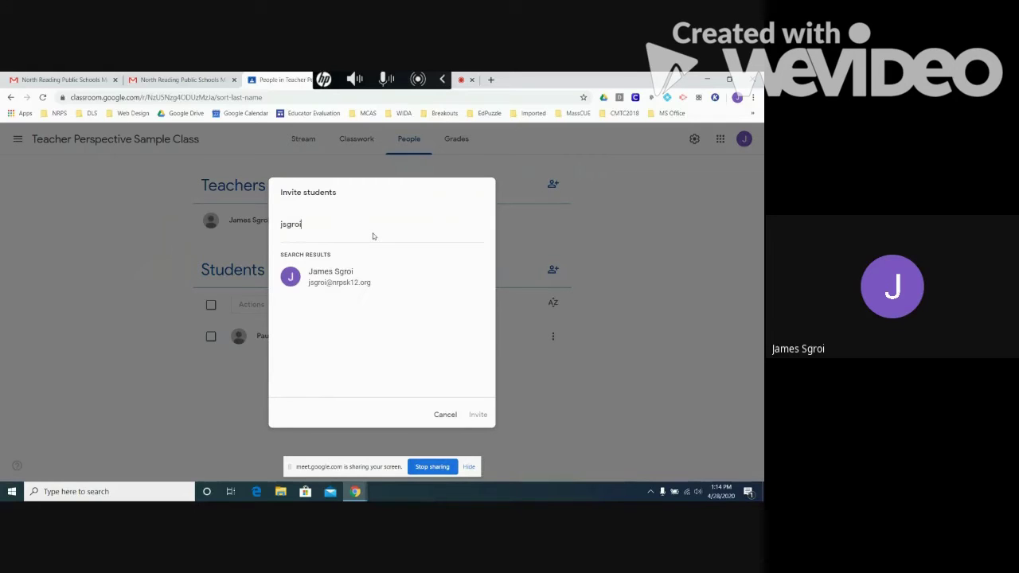
pyautogui.click(330, 270)
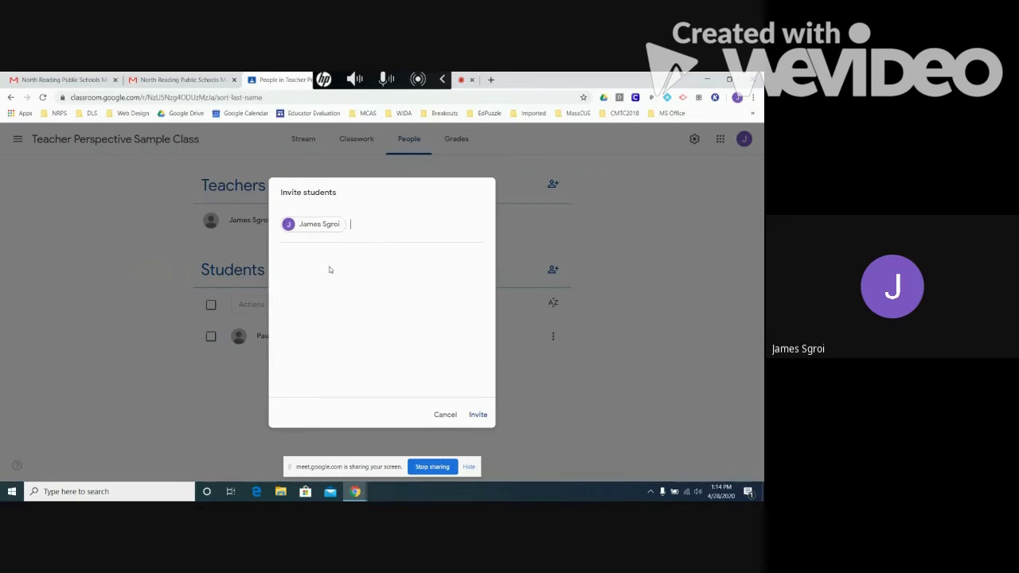
pyautogui.click(476, 415)
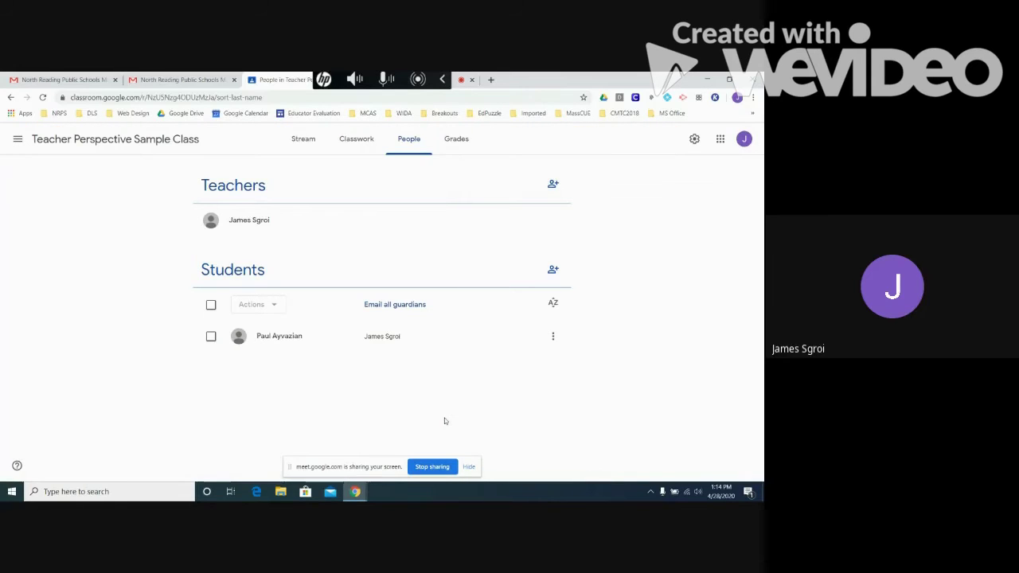
# - Open the guardian invitation email in Gmail and accept becoming the student's guardian
pyautogui.click(181, 81)
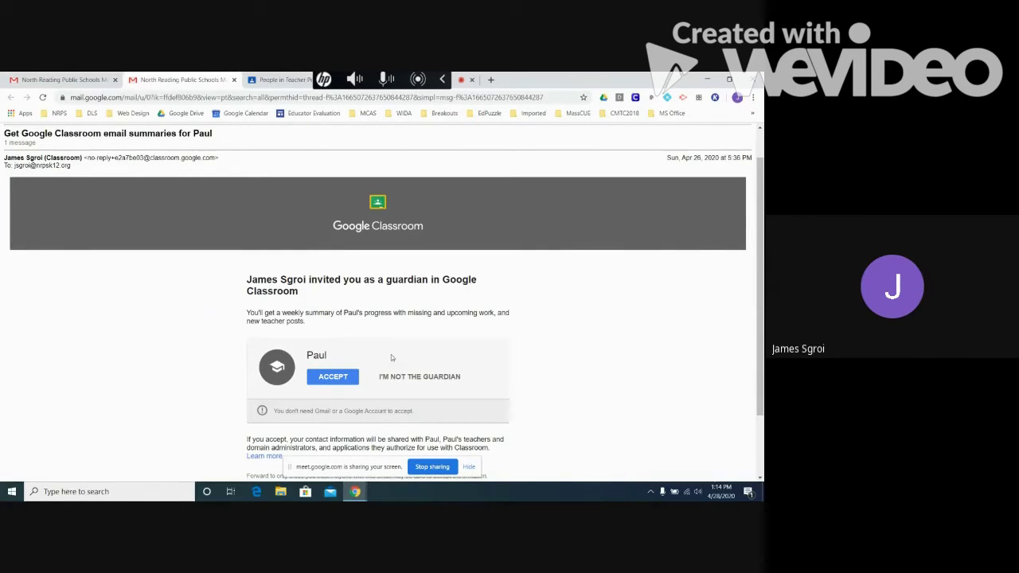
pyautogui.click(334, 383)
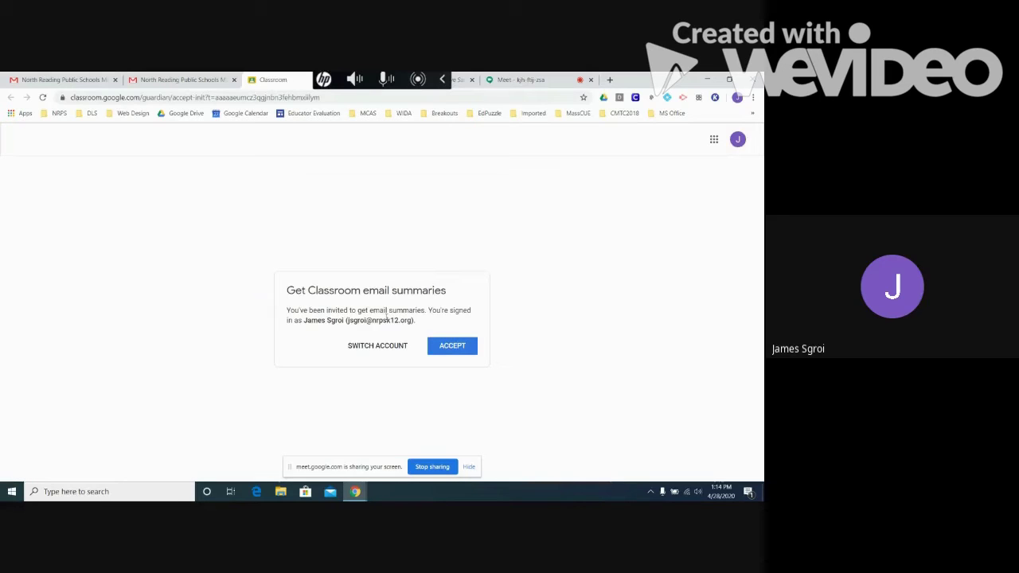
# - Accept the Classroom email summaries sign-up, reaching Email settings with Weekly frequency
pyautogui.click(459, 348)
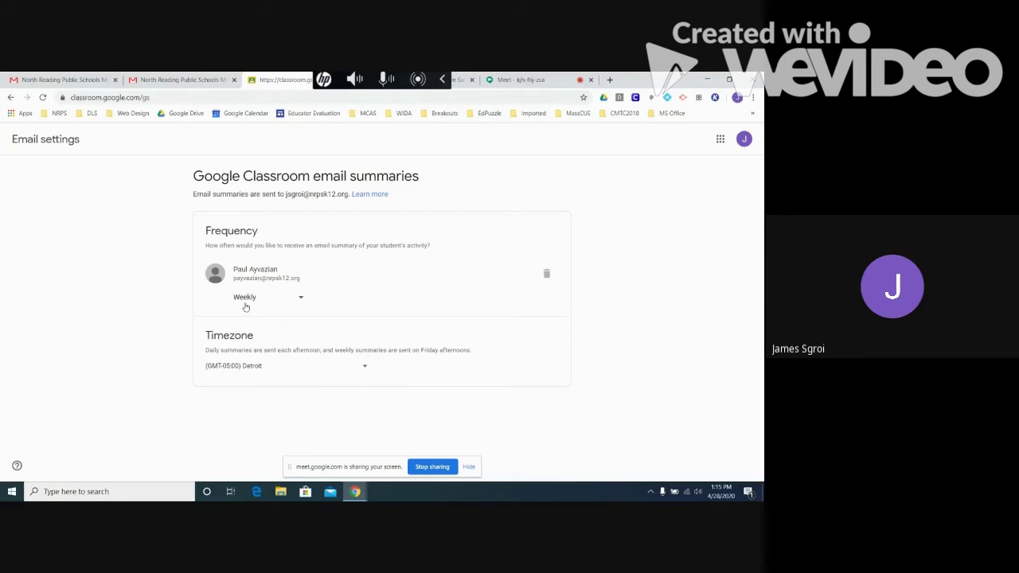
# - Change the student's summary Frequency dropdown from Weekly to Daily
pyautogui.click(303, 300)
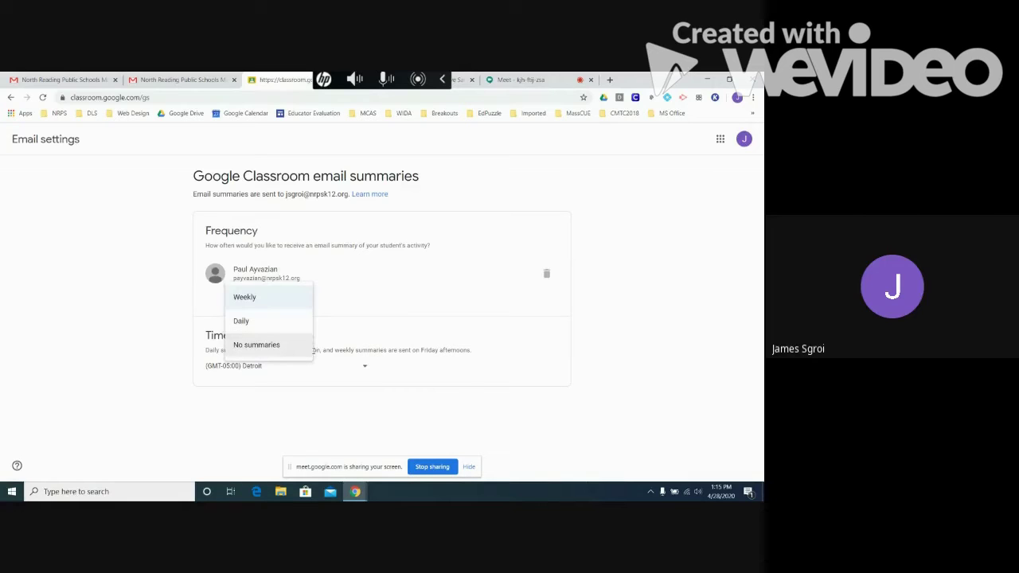
pyautogui.click(266, 326)
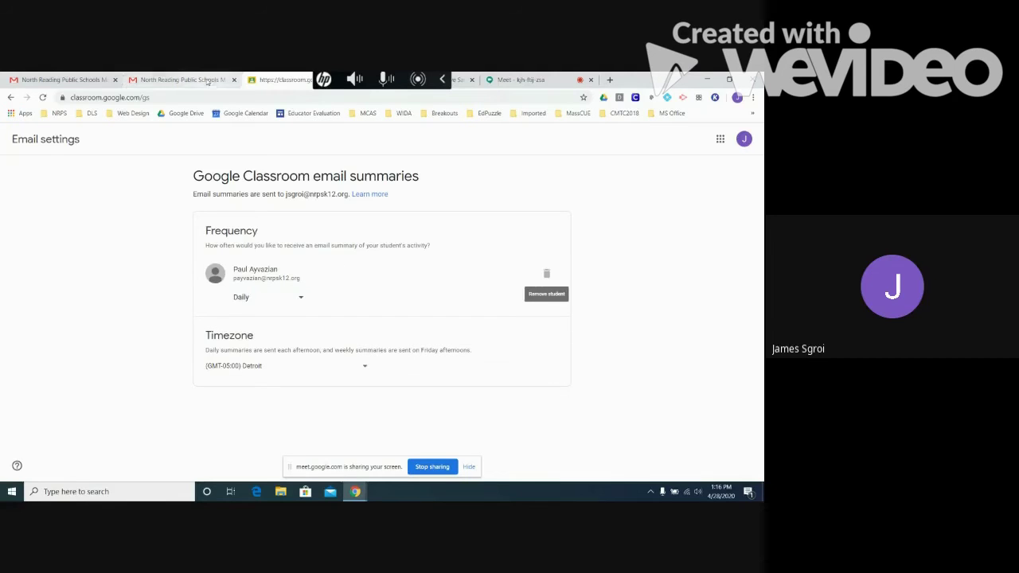
pyautogui.click(94, 79)
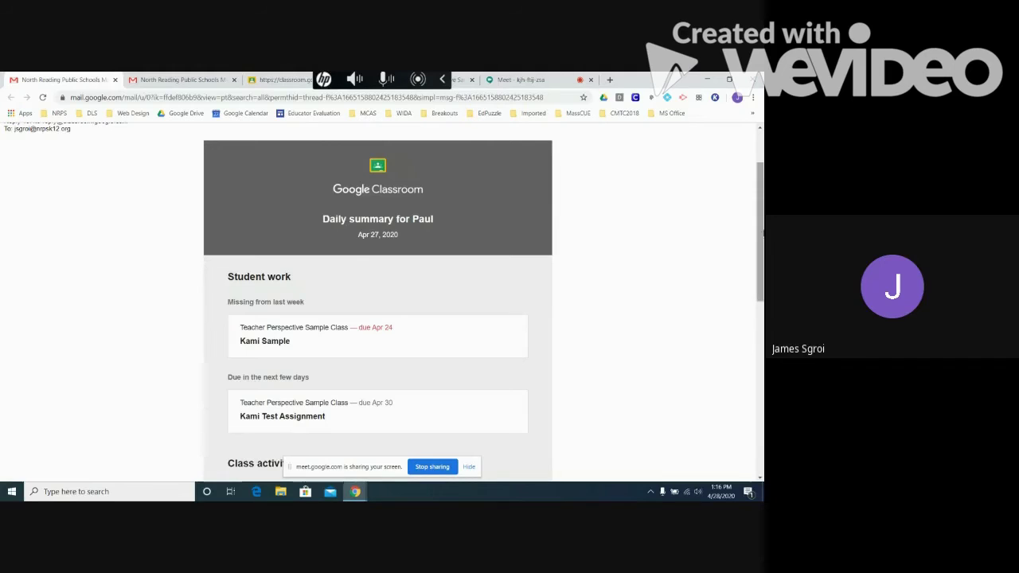
pyautogui.scroll(-1, 762, 233)
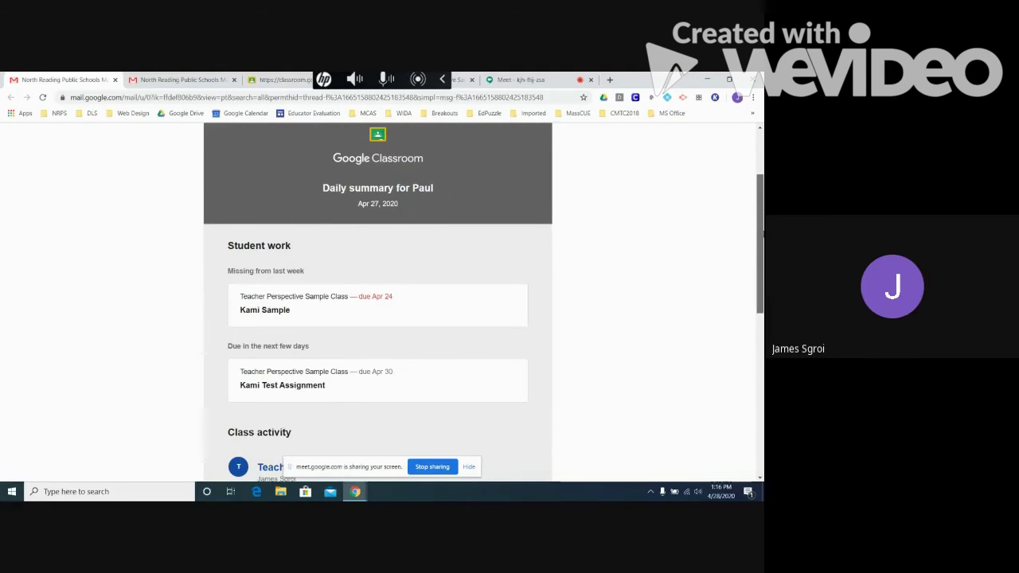
pyautogui.scroll(-2, 762, 233)
pyautogui.scroll(1, 762, 247)
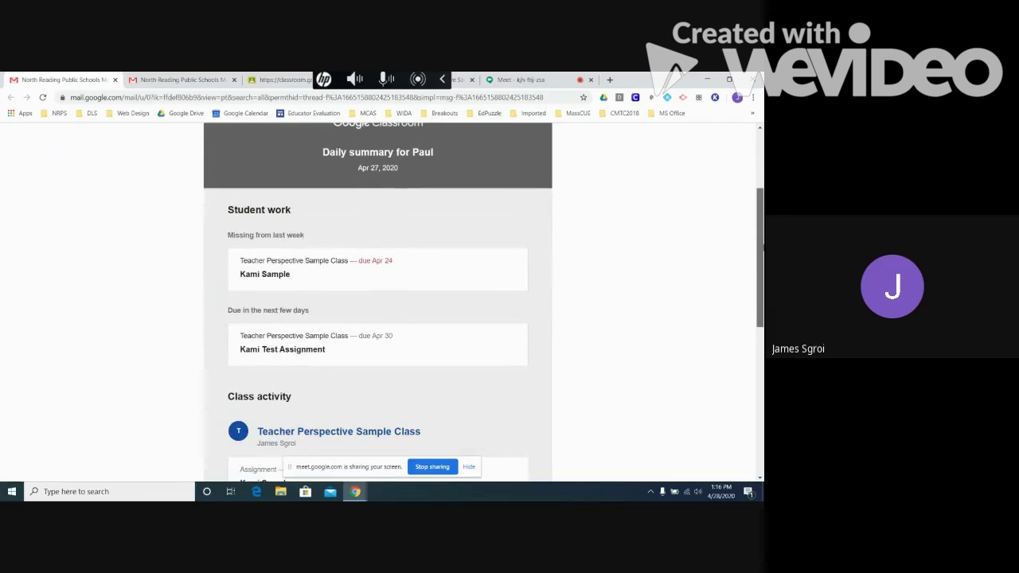
pyautogui.scroll(-1, 334, 153)
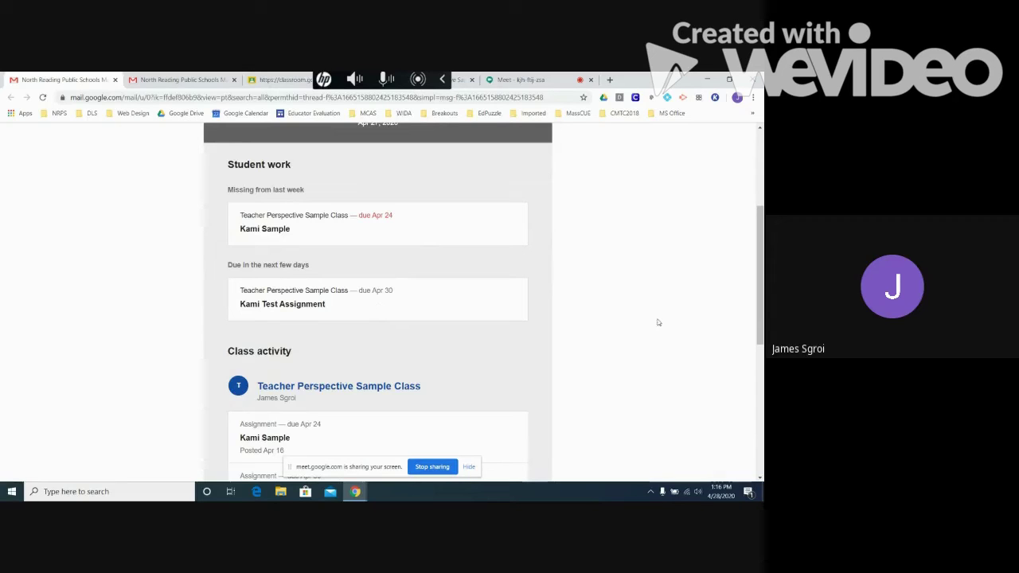
pyautogui.scroll(-4, 412, 291)
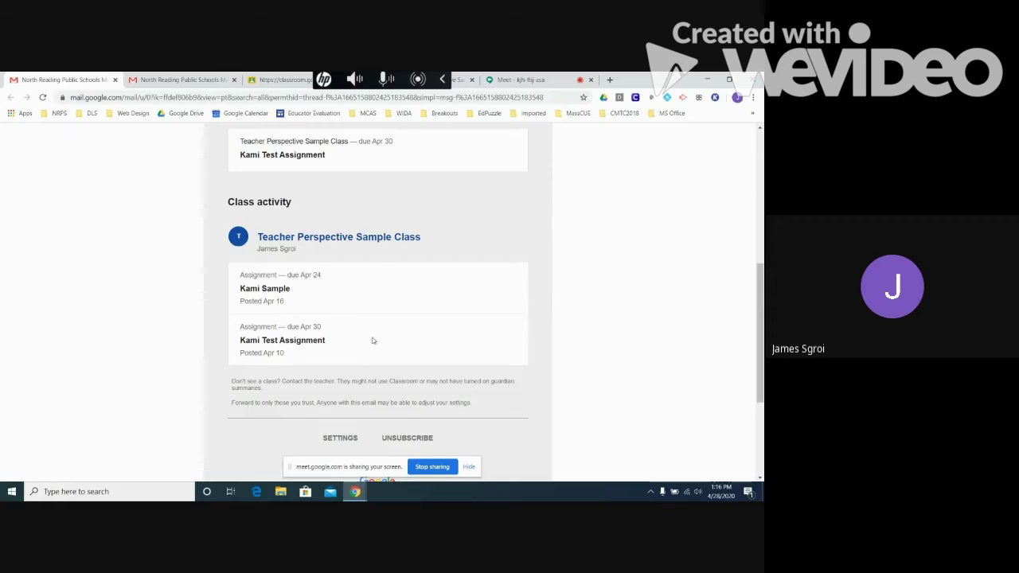
pyautogui.scroll(8, 760, 334)
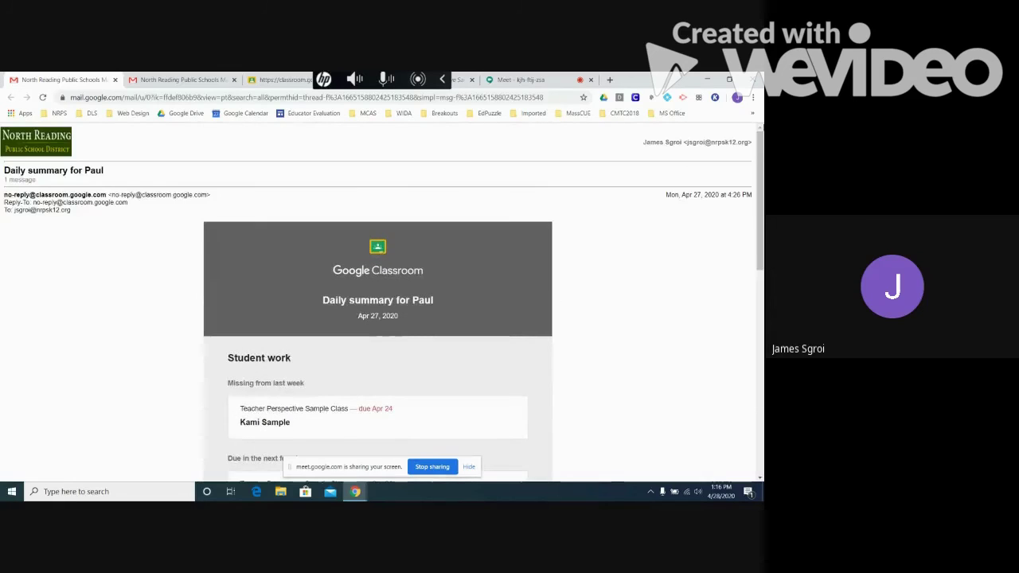
pyautogui.click(269, 84)
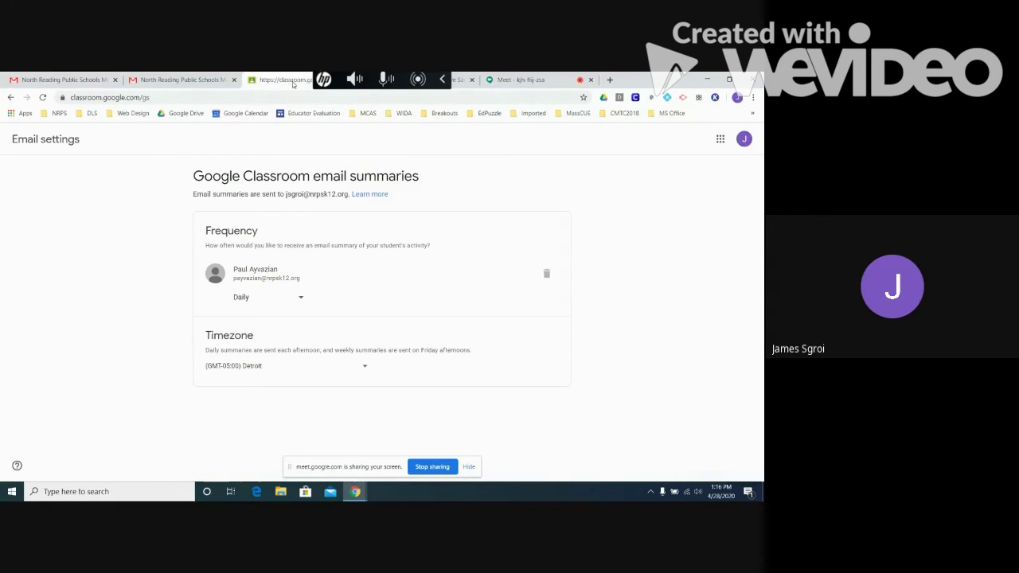
# - Switch back to the Classroom class tab and show the Teacher Perspective Sample Class Stream
pyautogui.click(465, 81)
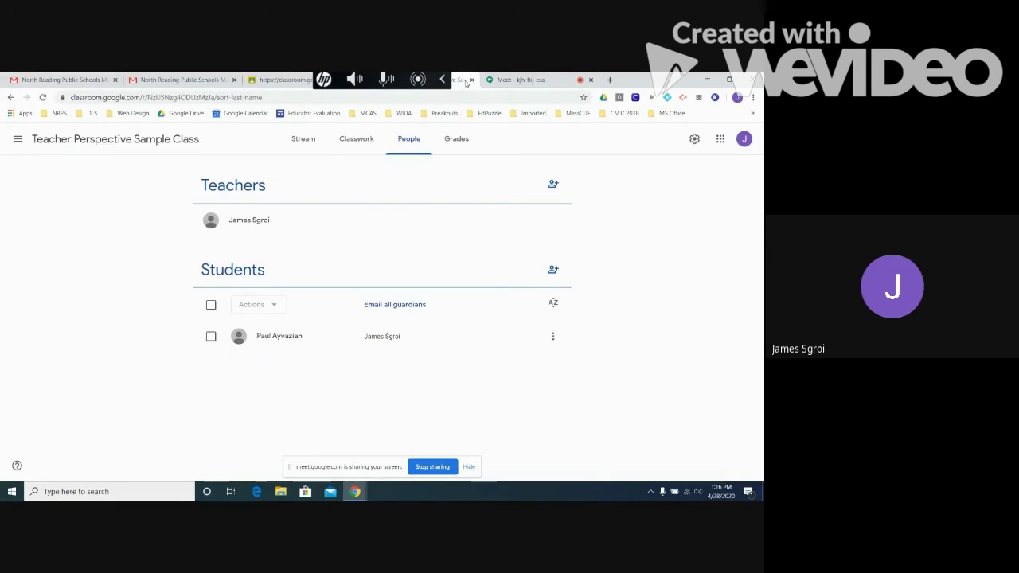
pyautogui.click(301, 139)
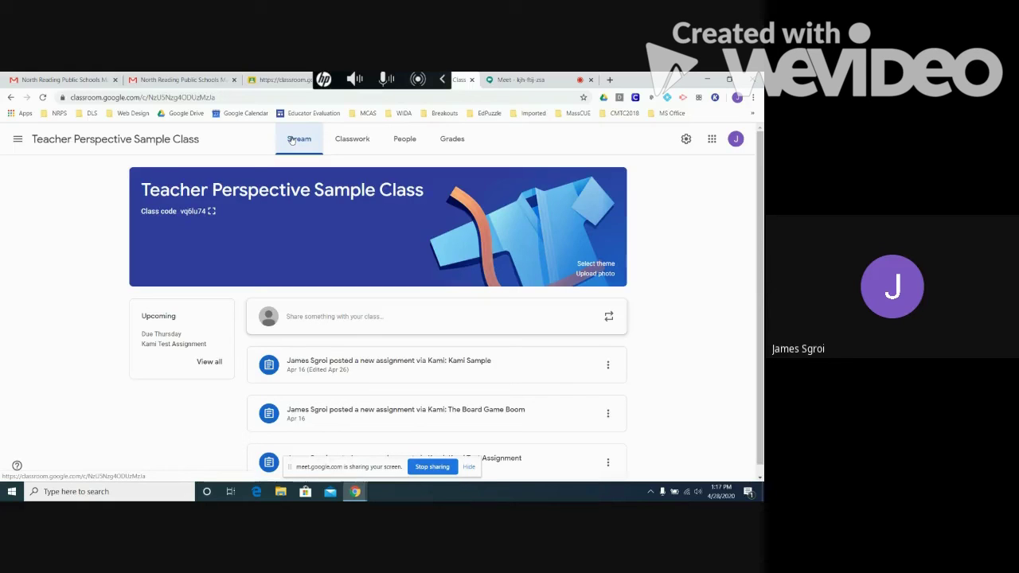
# - Show the People tab listing one teacher and one student with a guardian
pyautogui.click(406, 140)
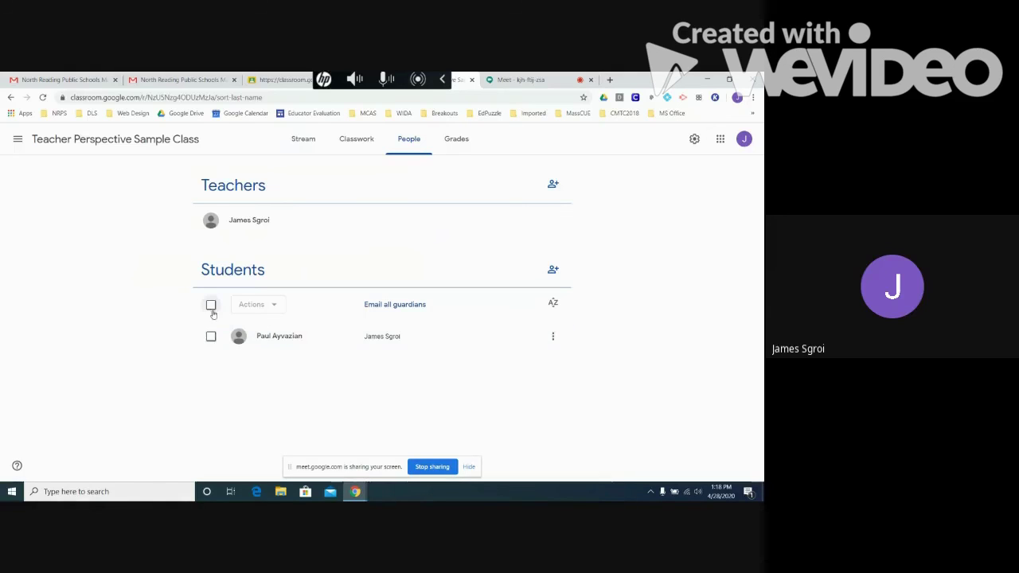
pyautogui.click(211, 338)
pyautogui.click(273, 307)
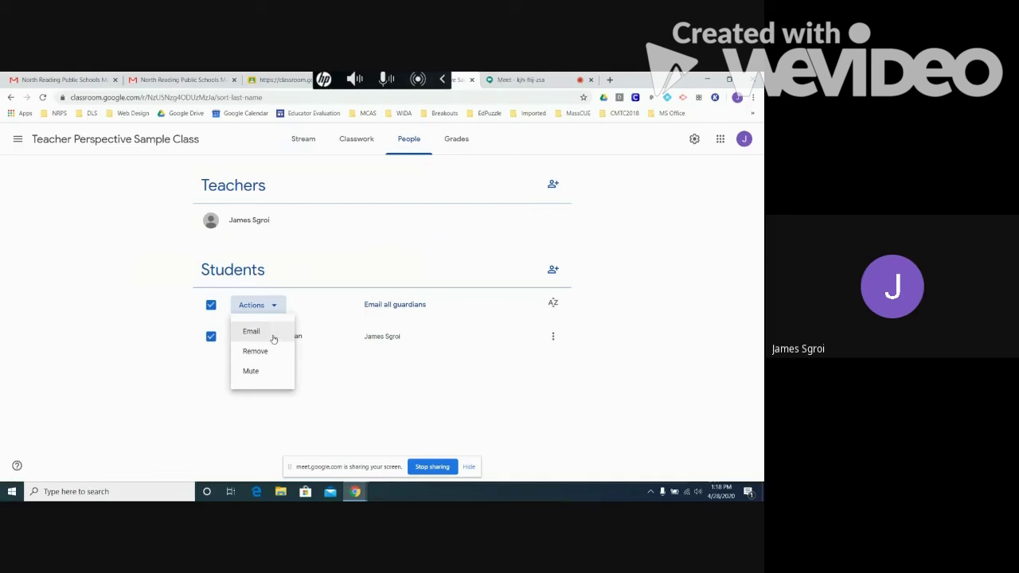
pyautogui.click(209, 313)
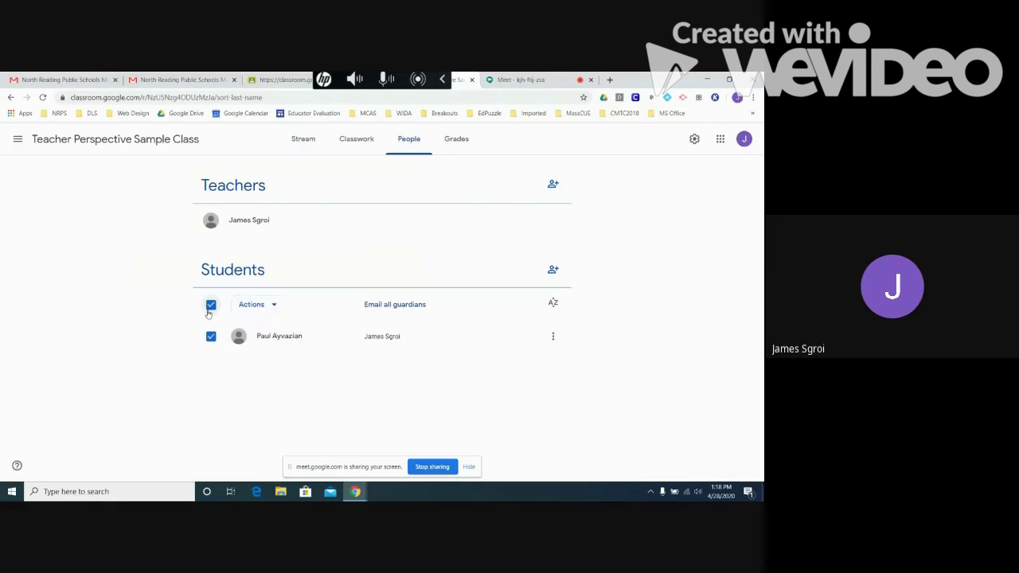
pyautogui.click(209, 312)
pyautogui.click(393, 307)
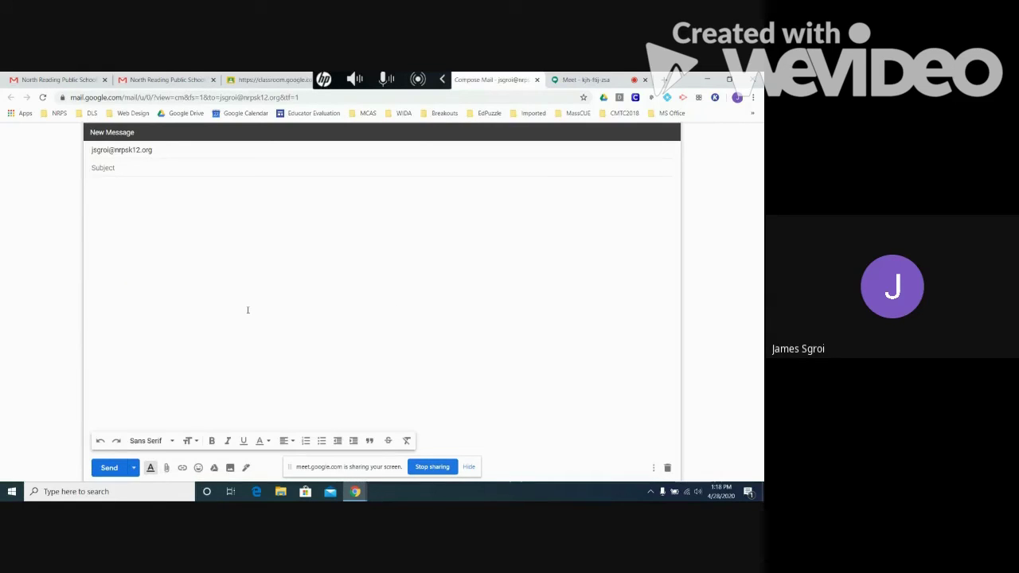
pyautogui.click(667, 467)
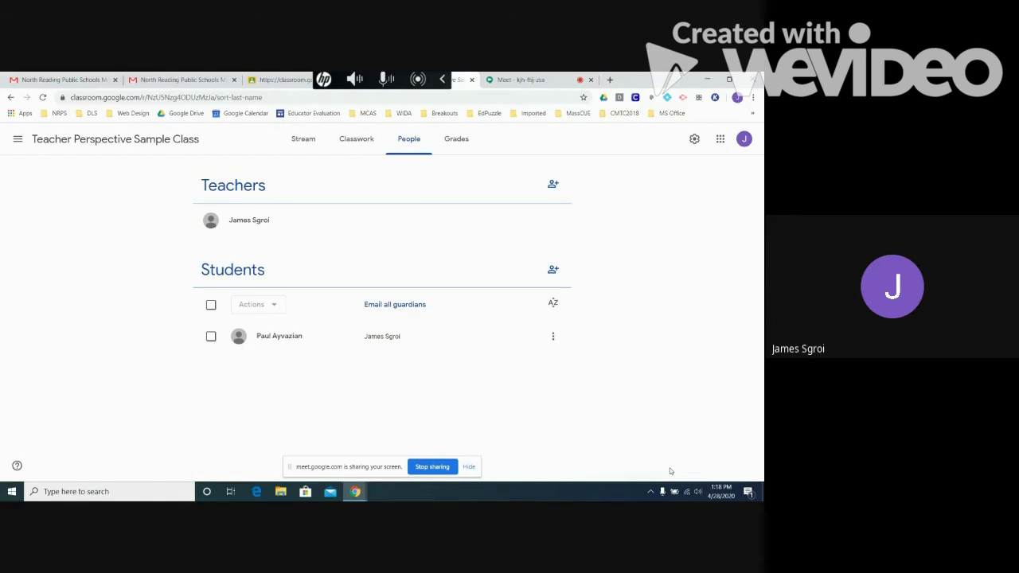